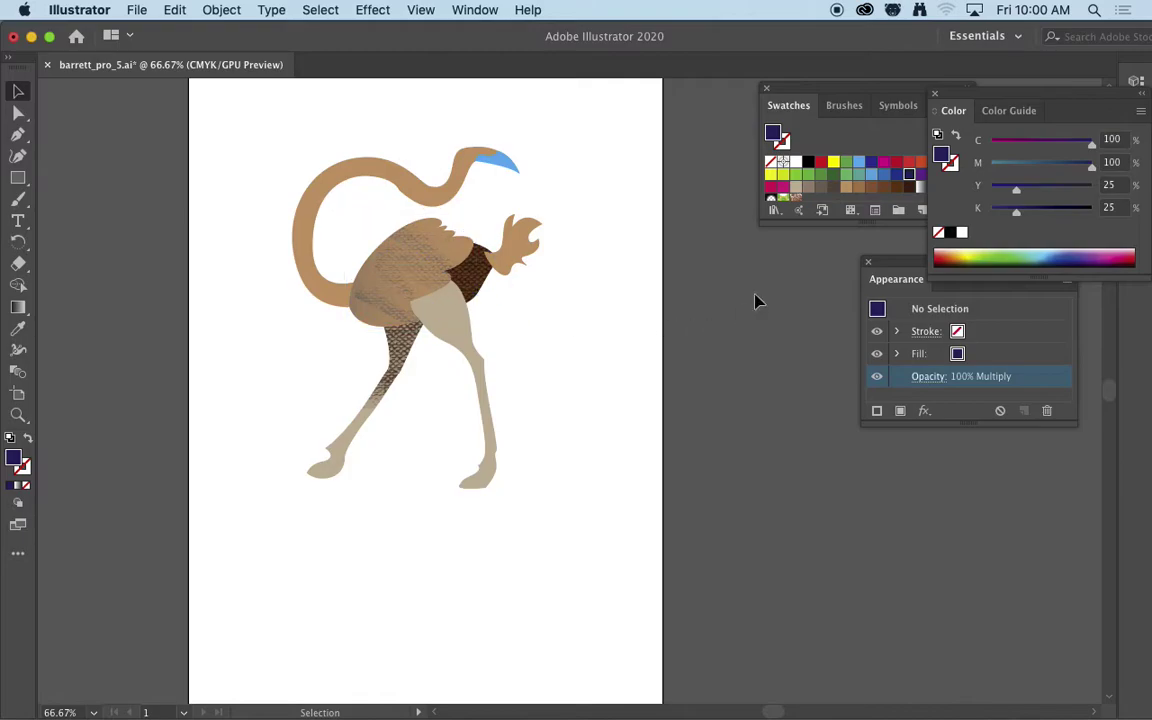
Pull the Swatches panel out of its group into its own floating panel.
drag(866, 87, 735, 90)
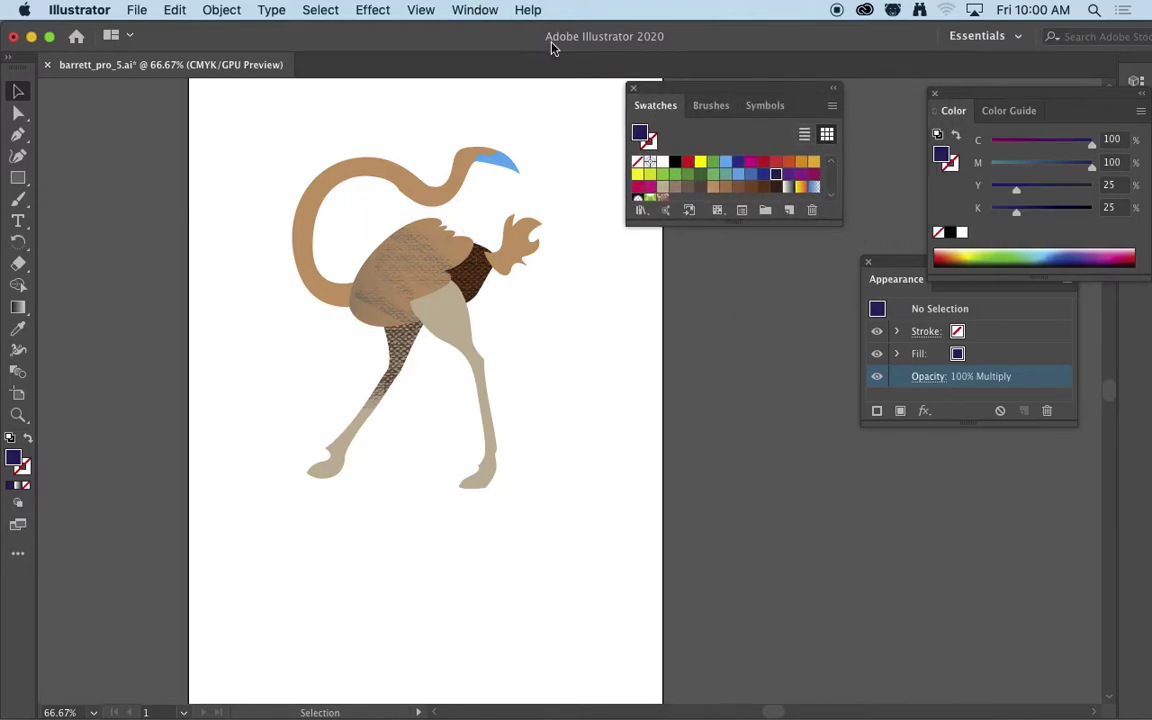
click(482, 11)
click(487, 11)
drag(657, 108, 628, 343)
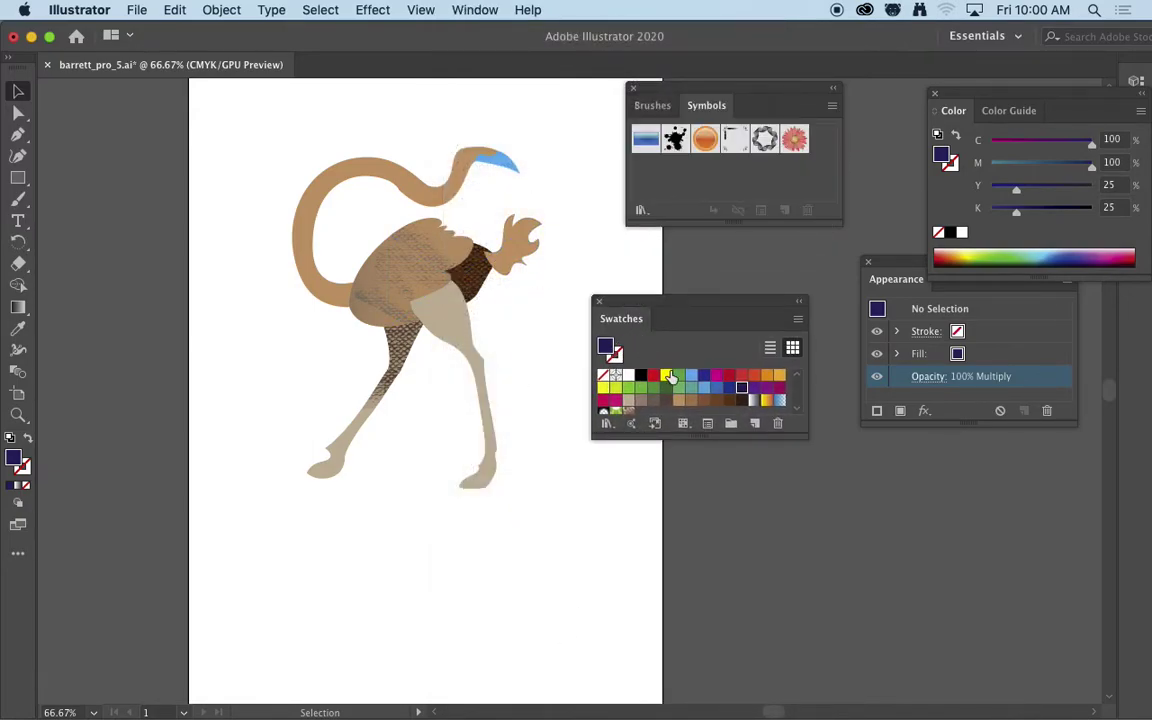
Browse the Swatches menu's Open Swatch Library list toward the Neutral library.
click(799, 321)
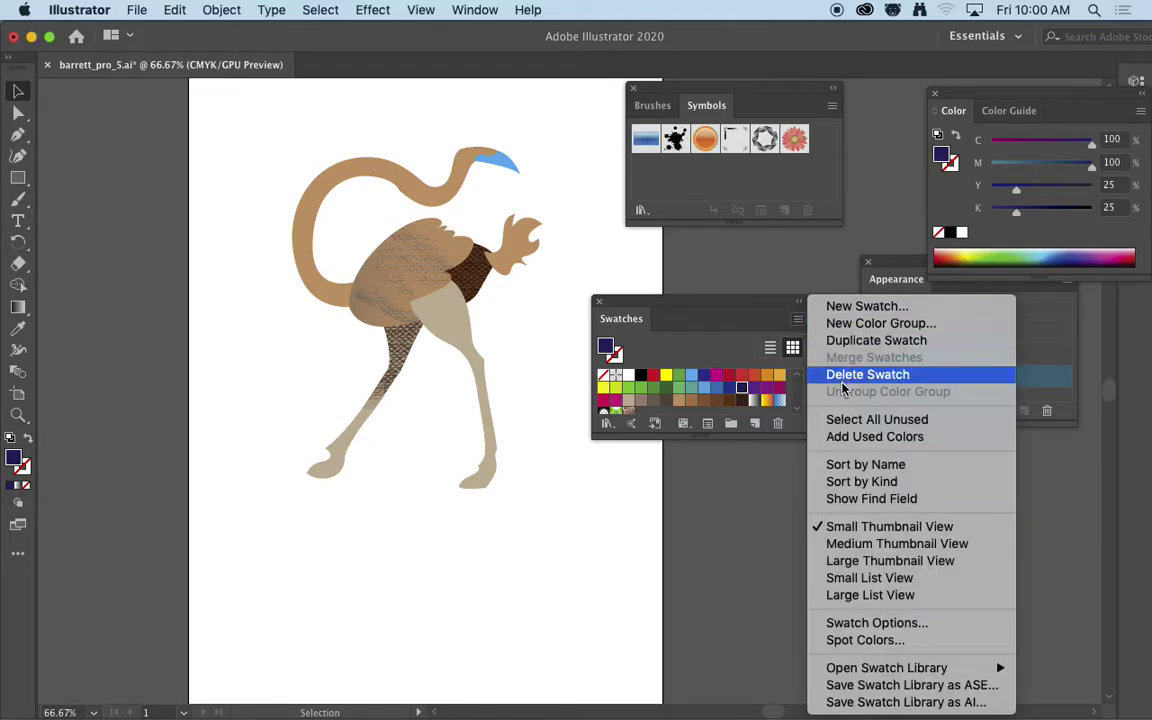
mouse_move(941, 670)
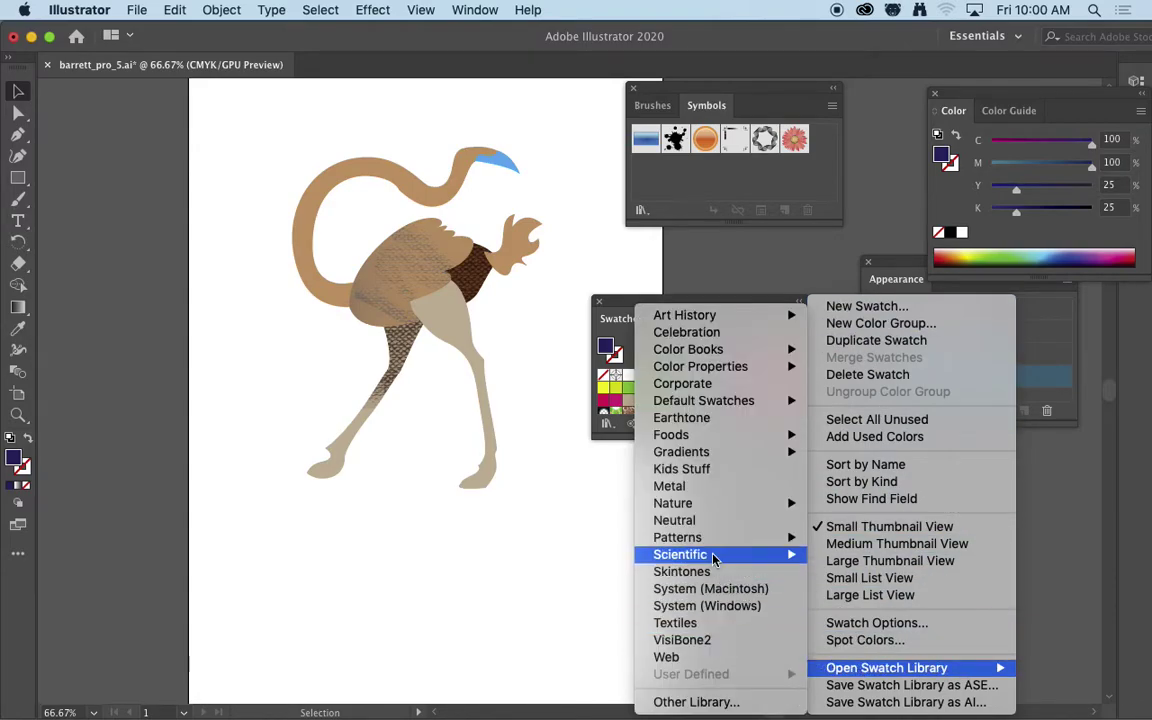
mouse_move(688, 320)
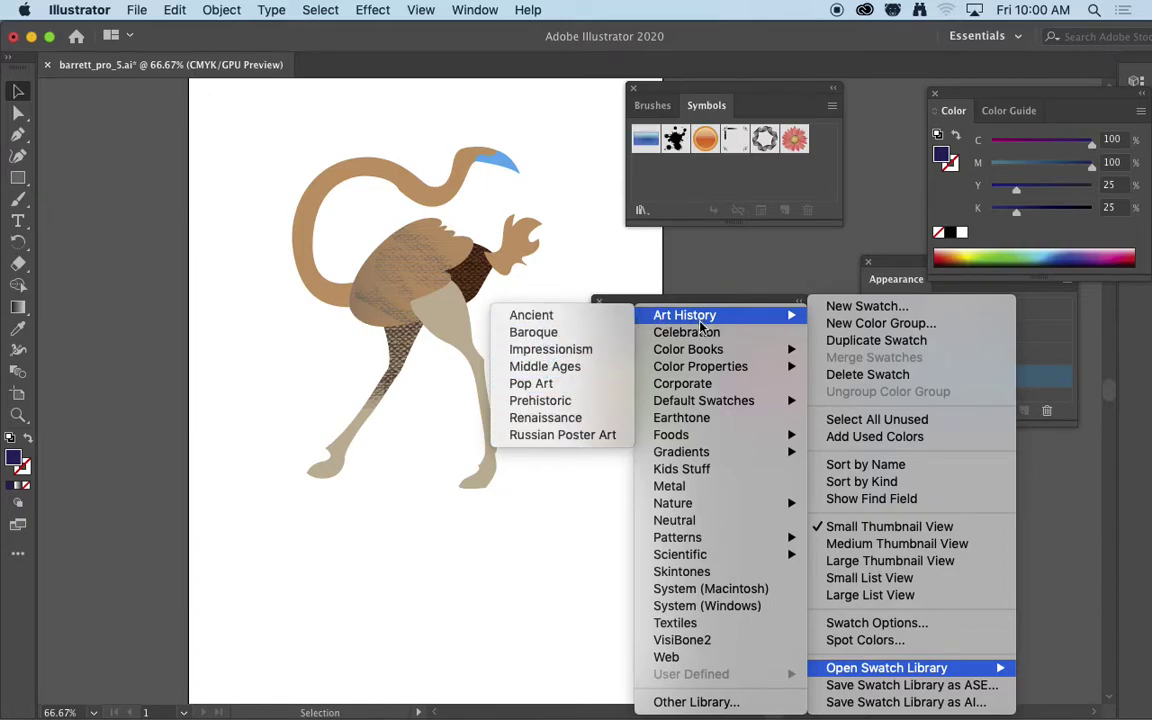
mouse_move(726, 505)
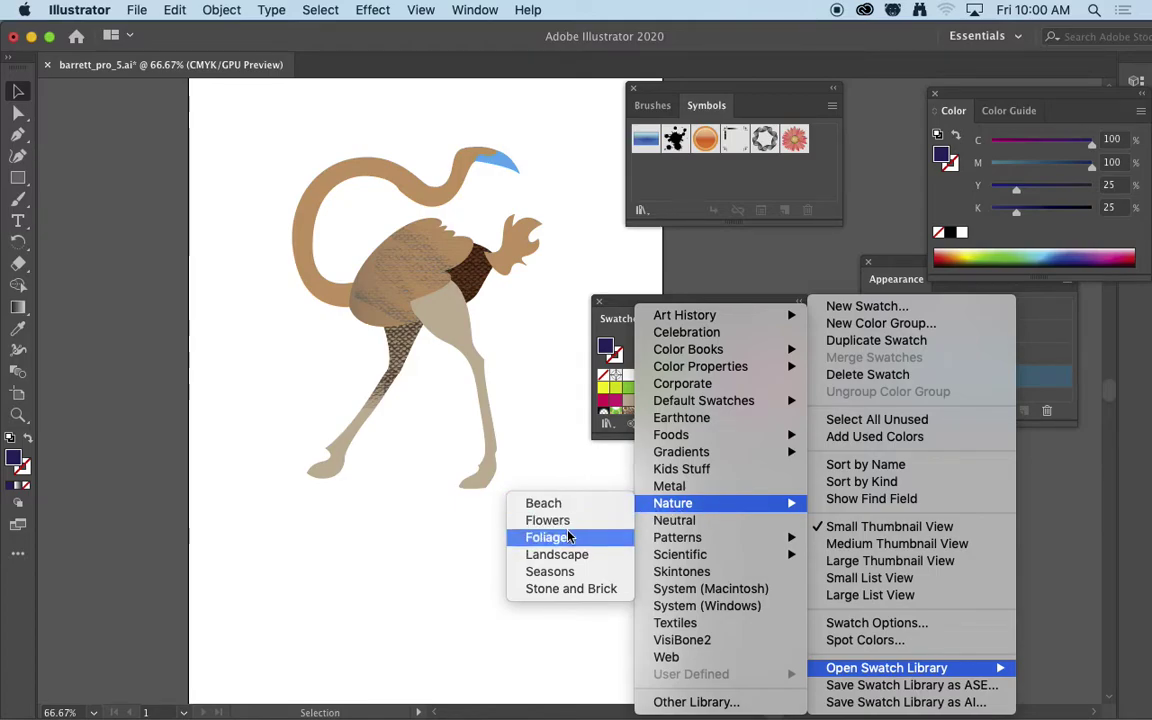
Open the Neutral swatch library and compare it with the Earthtone tab's colours.
click(680, 522)
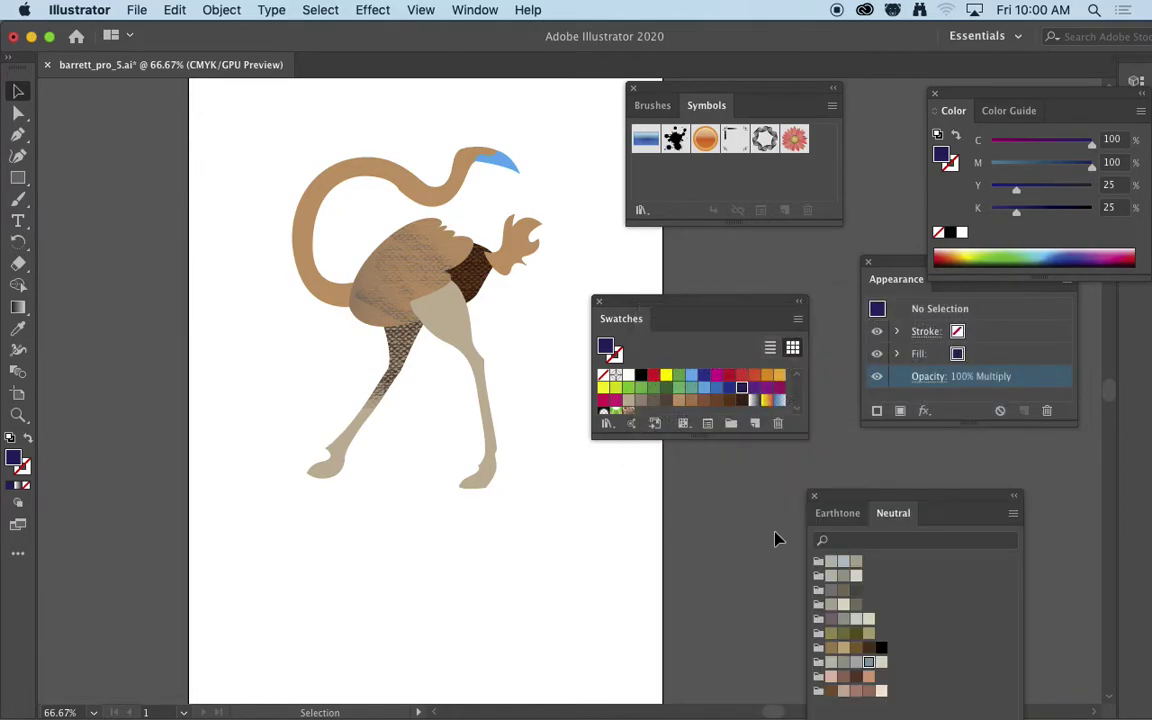
drag(899, 500, 651, 114)
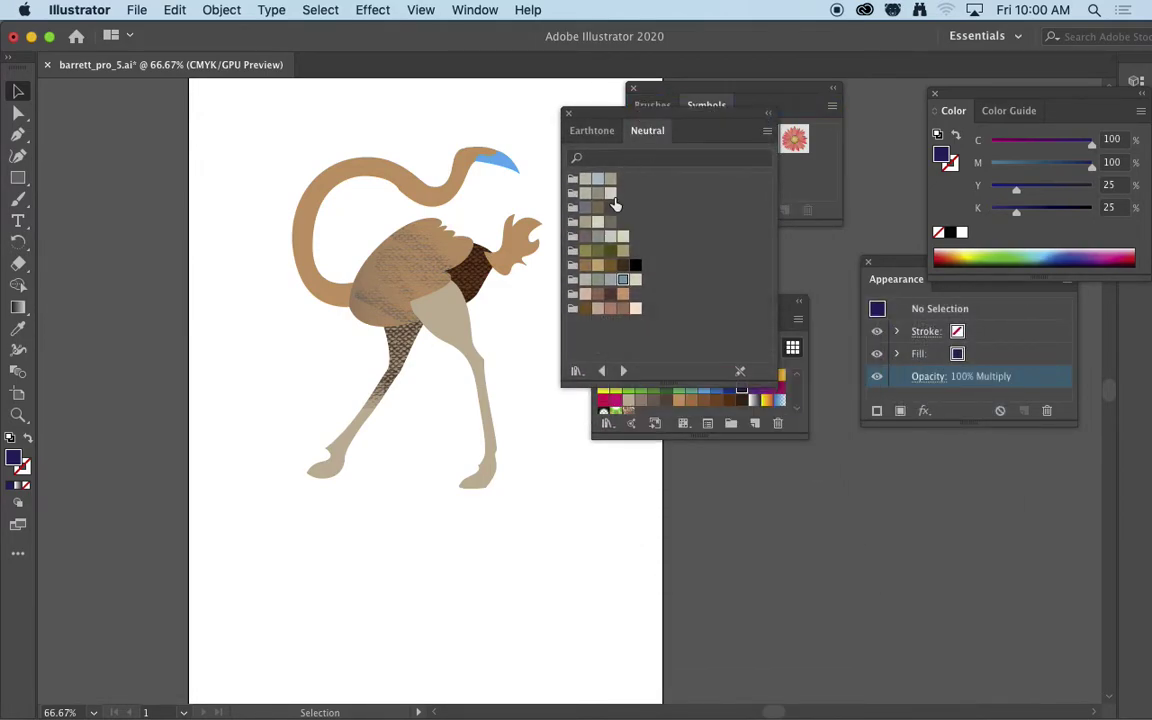
click(584, 134)
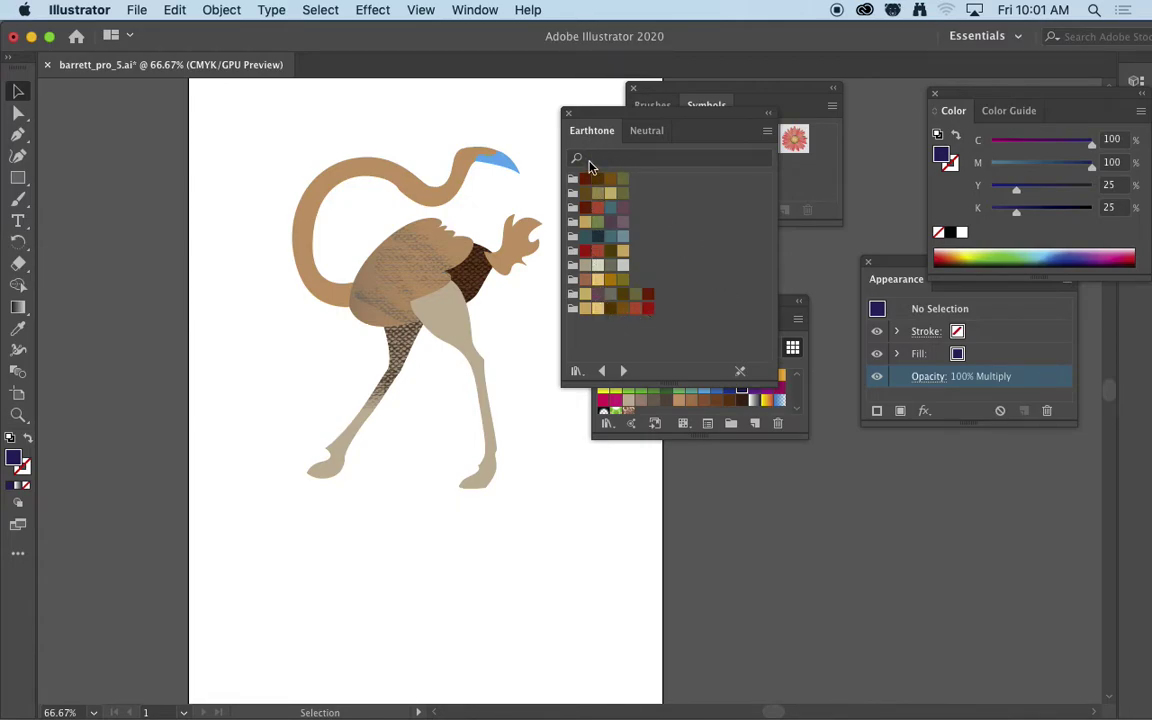
click(656, 136)
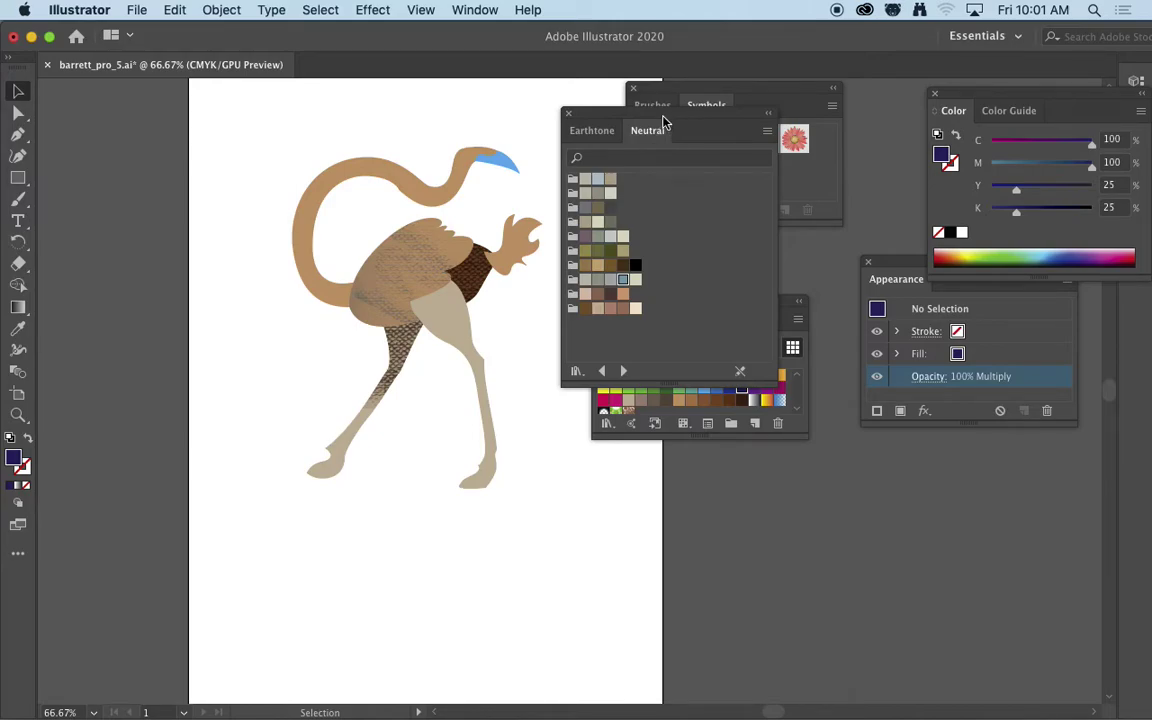
Move the swatch libraries aside and dock Swatches into the Brushes/Symbols group.
drag(663, 118, 879, 420)
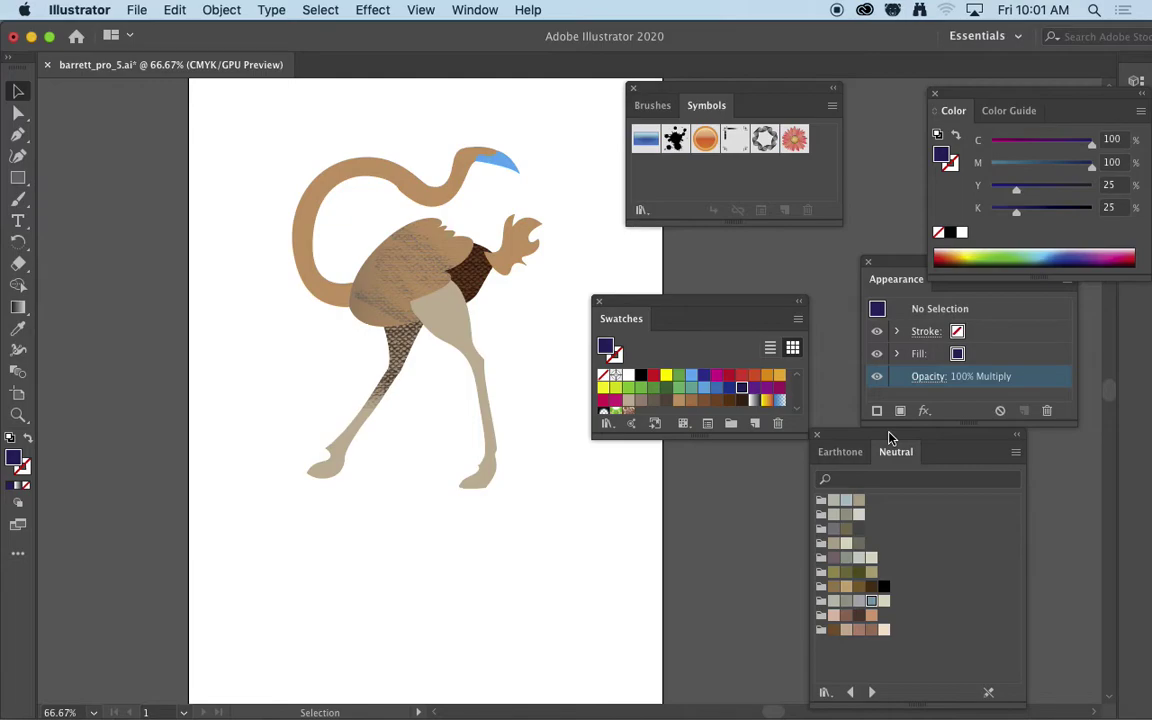
drag(745, 303, 826, 118)
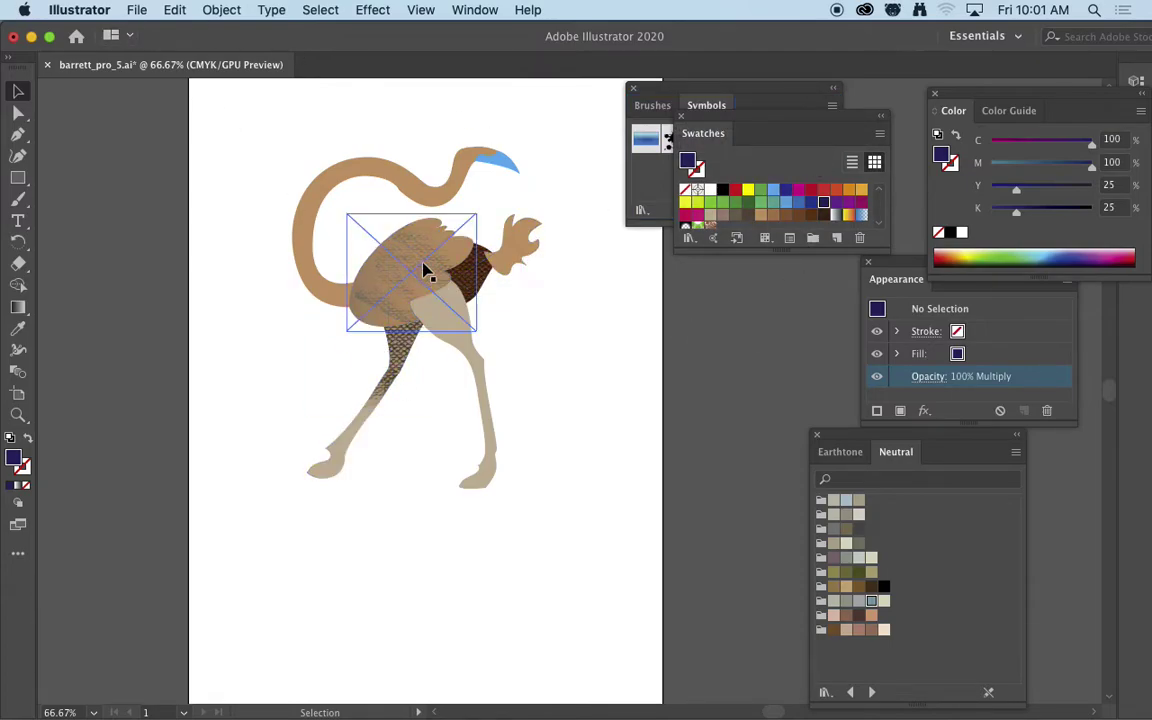
Place texture.jpeg as a linked image on the artboard below the ostrich.
click(137, 10)
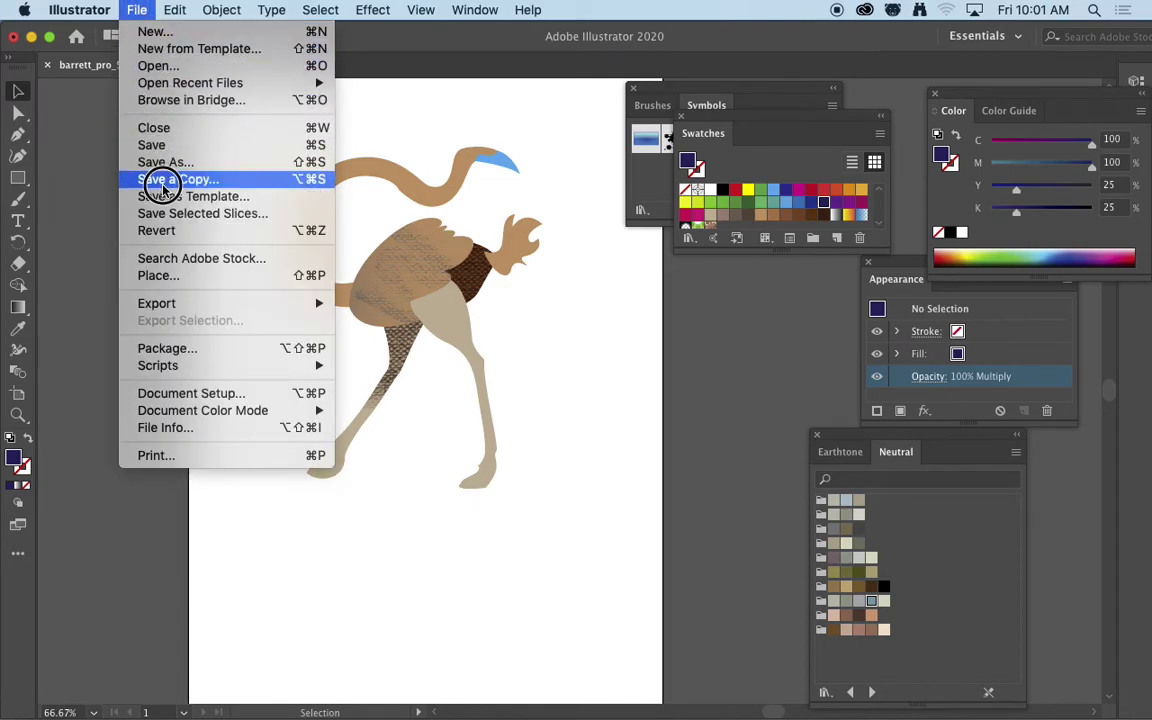
click(158, 275)
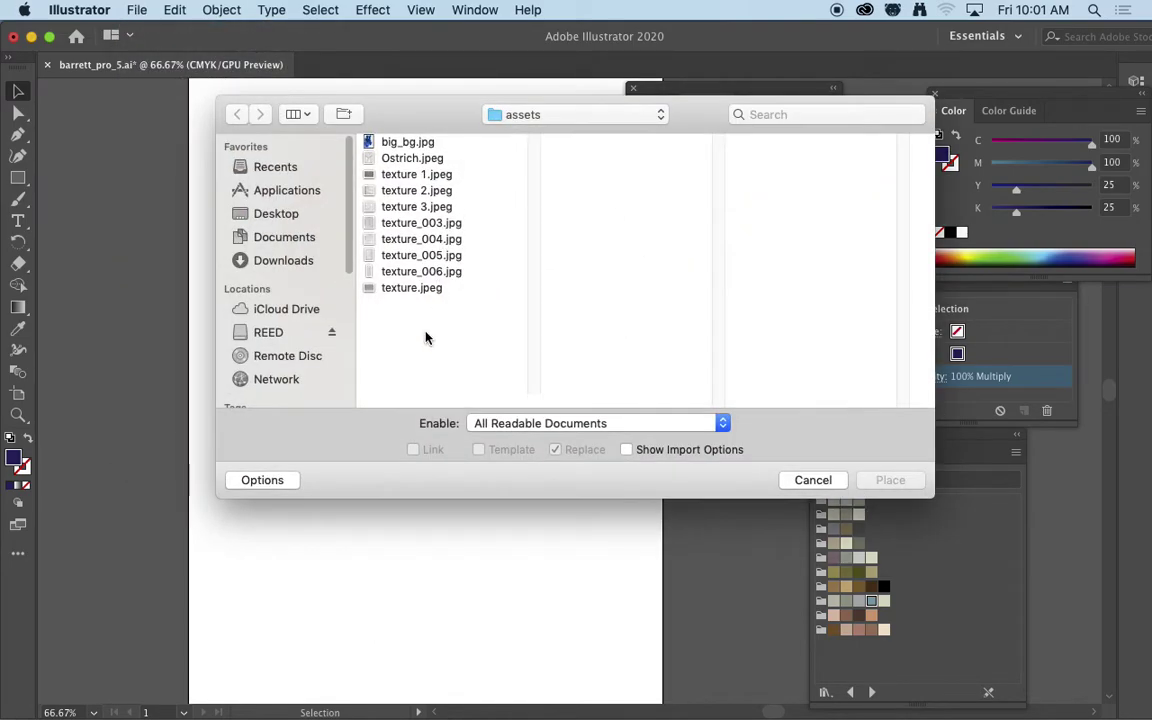
click(405, 289)
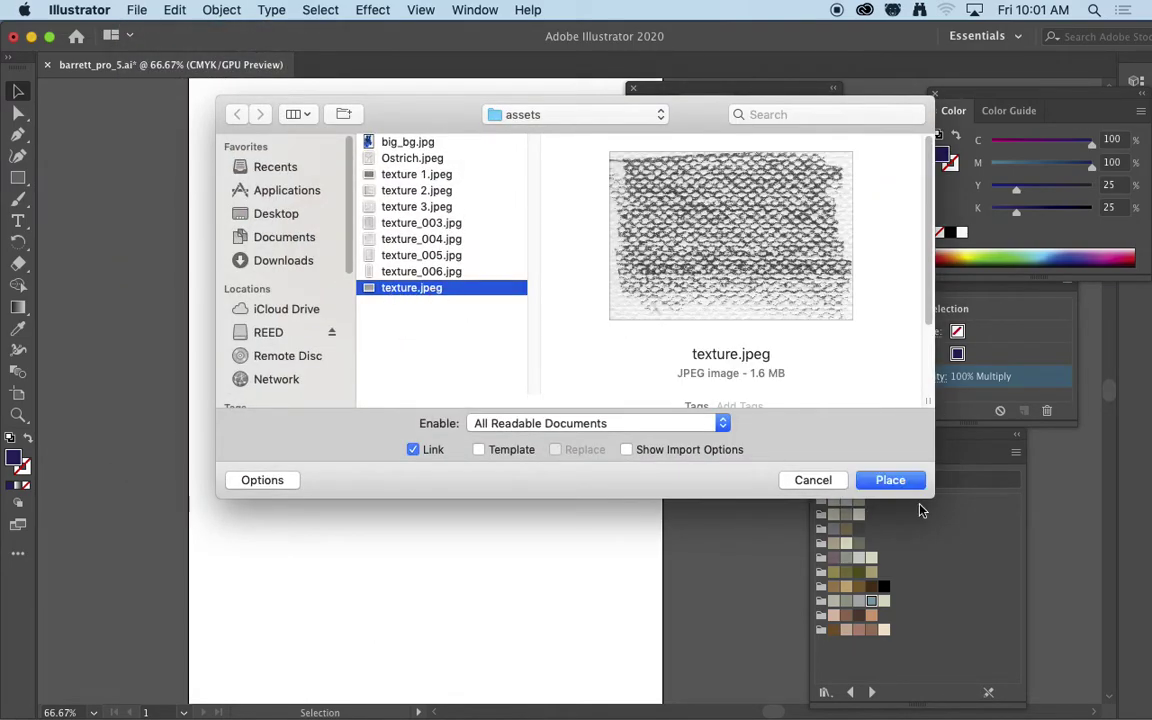
click(890, 480)
click(391, 528)
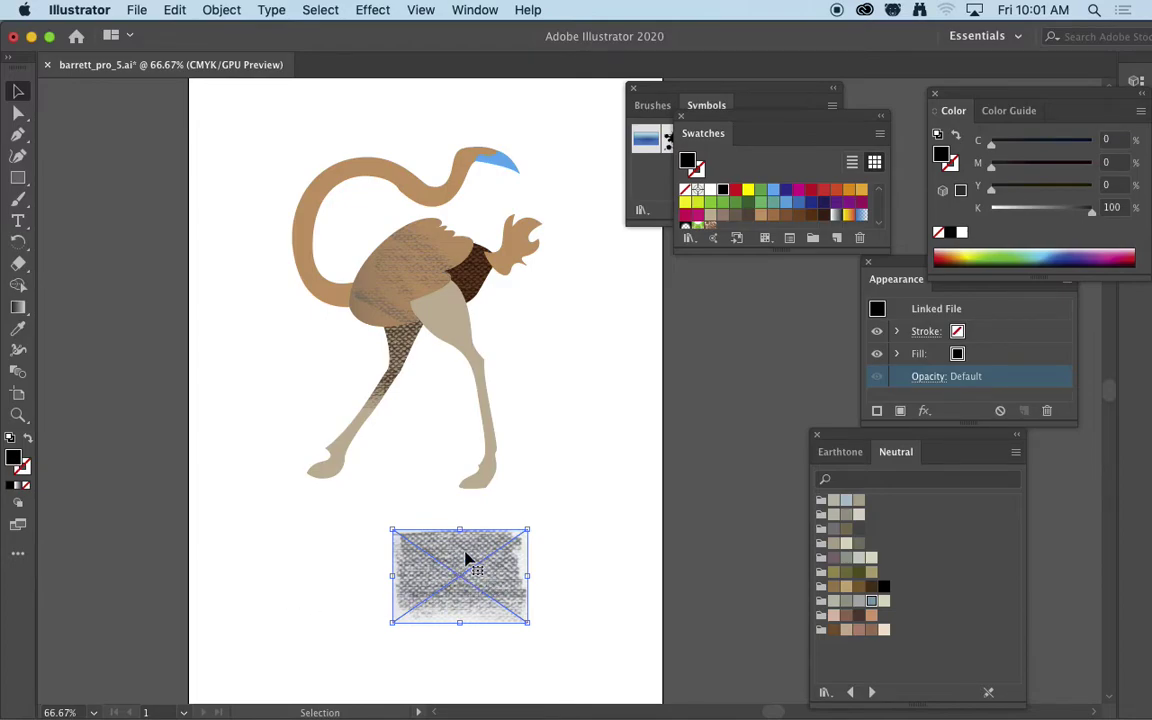
Set the texture's blend mode to Multiply and move it up over the ostrich's legs.
drag(920, 288, 637, 317)
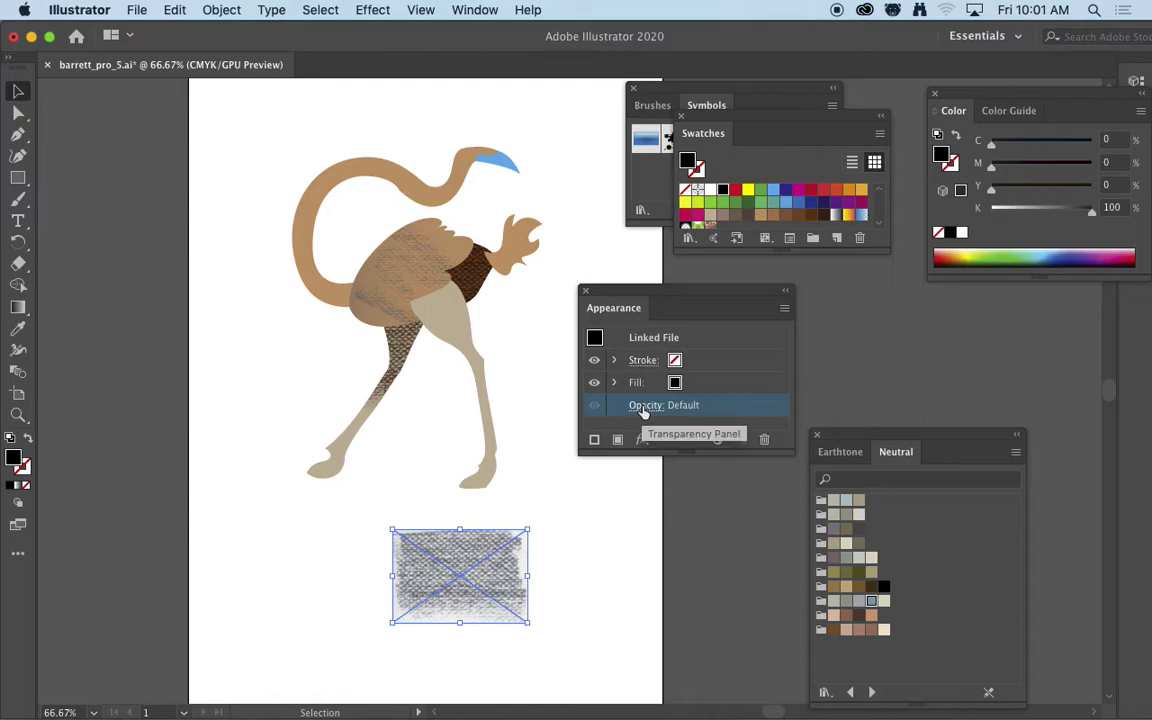
click(643, 408)
click(527, 440)
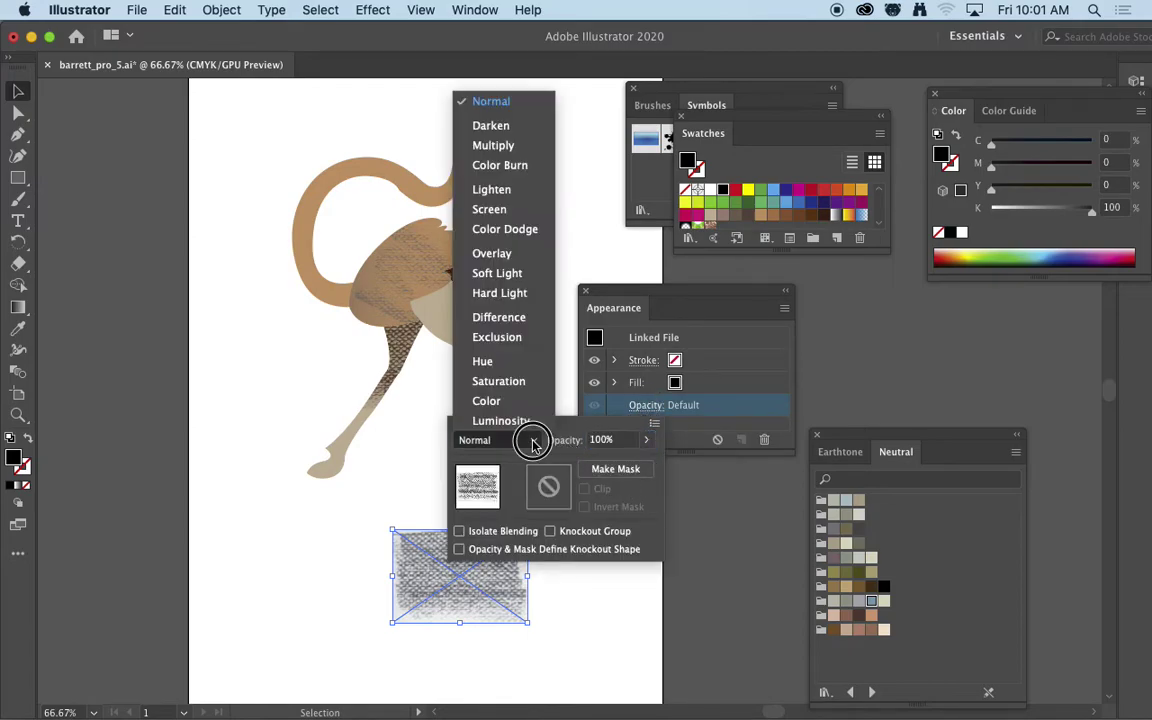
click(501, 147)
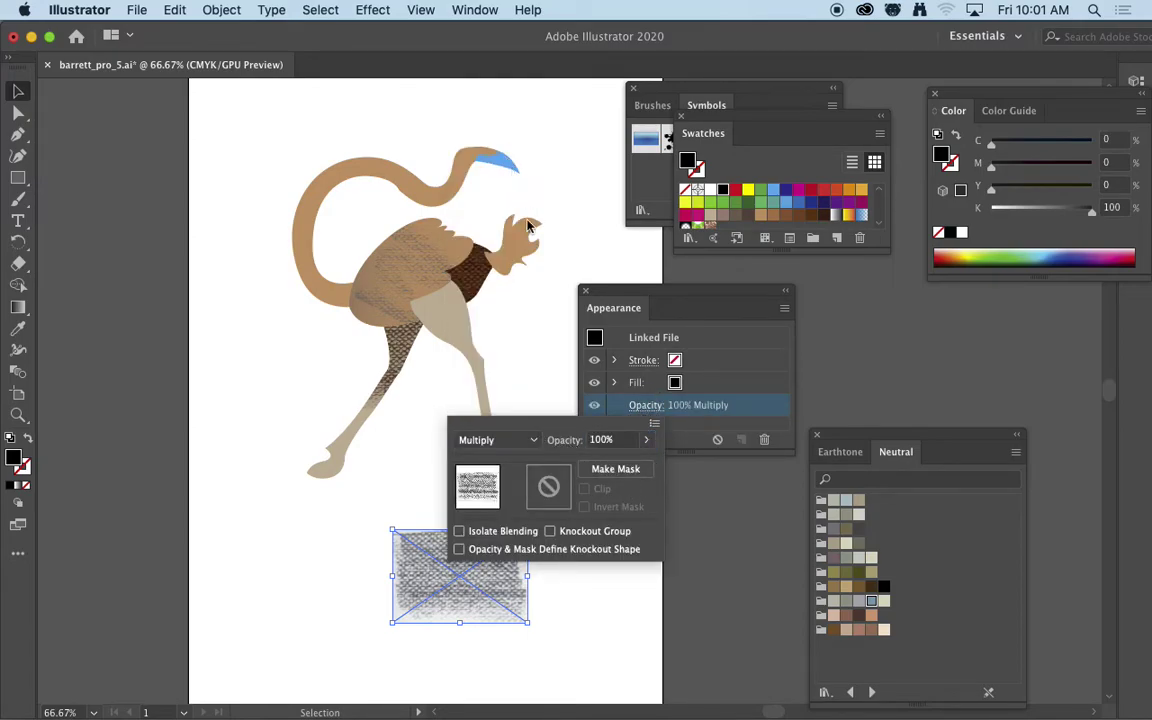
drag(492, 606, 526, 421)
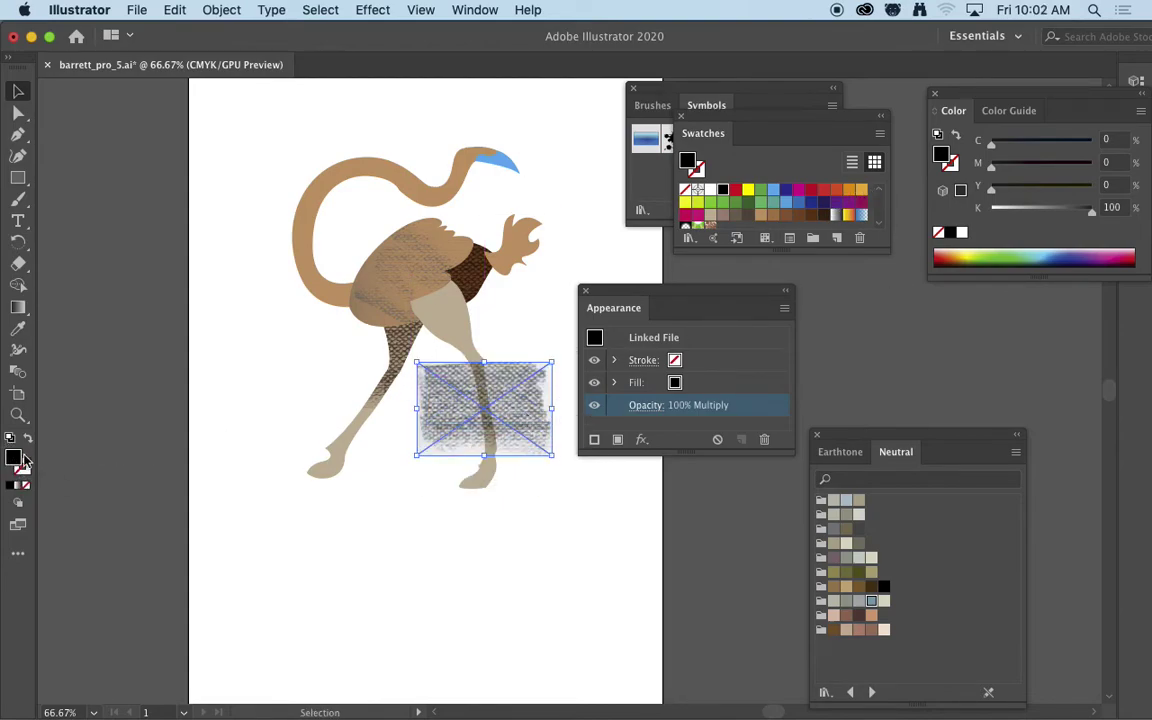
Tint the texture dark navy blue, position it beside the ostrich's leg, and deselect.
click(811, 204)
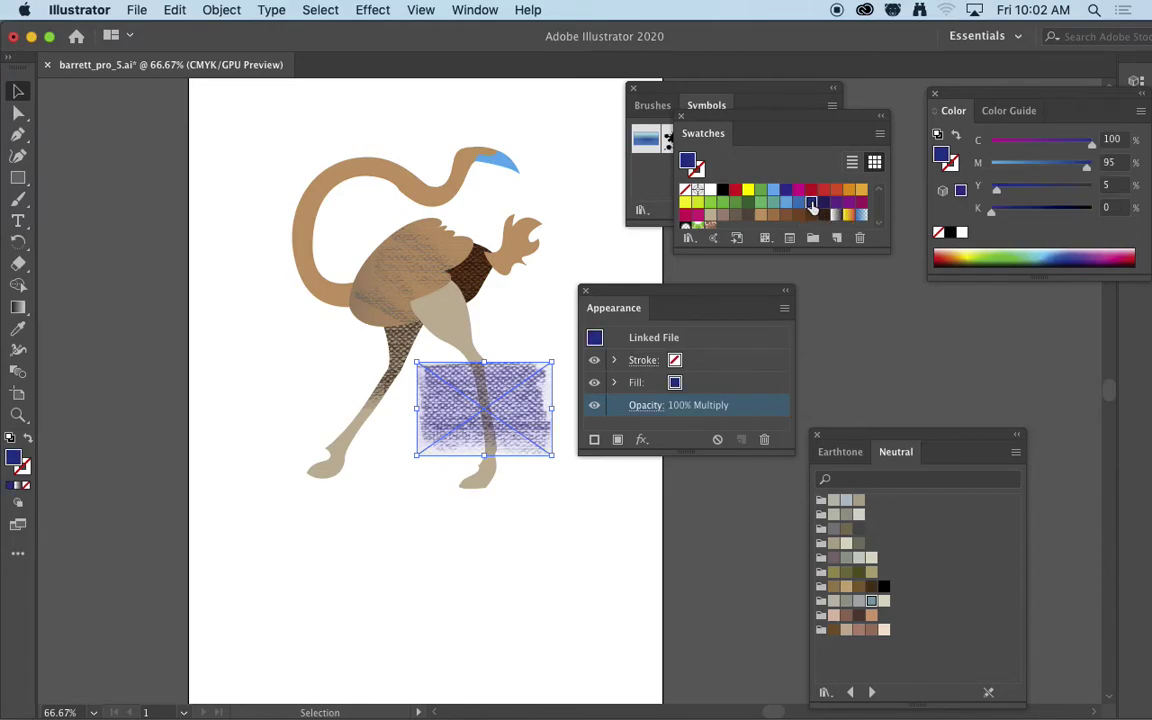
click(823, 203)
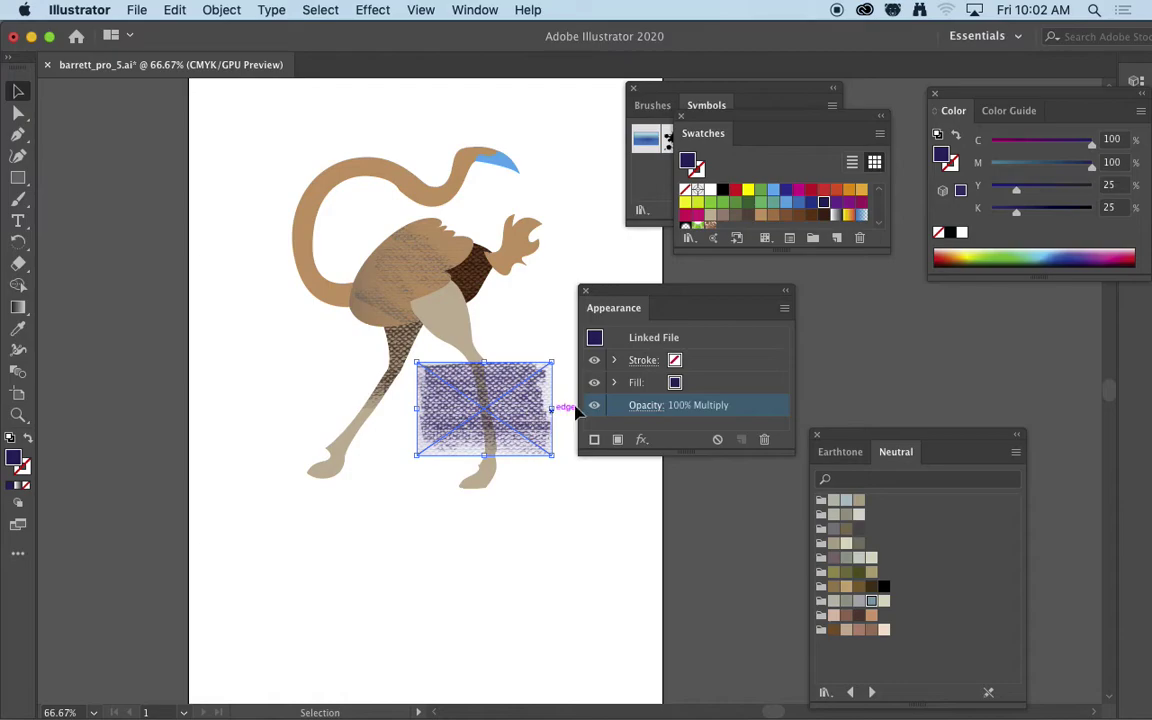
drag(640, 293, 847, 342)
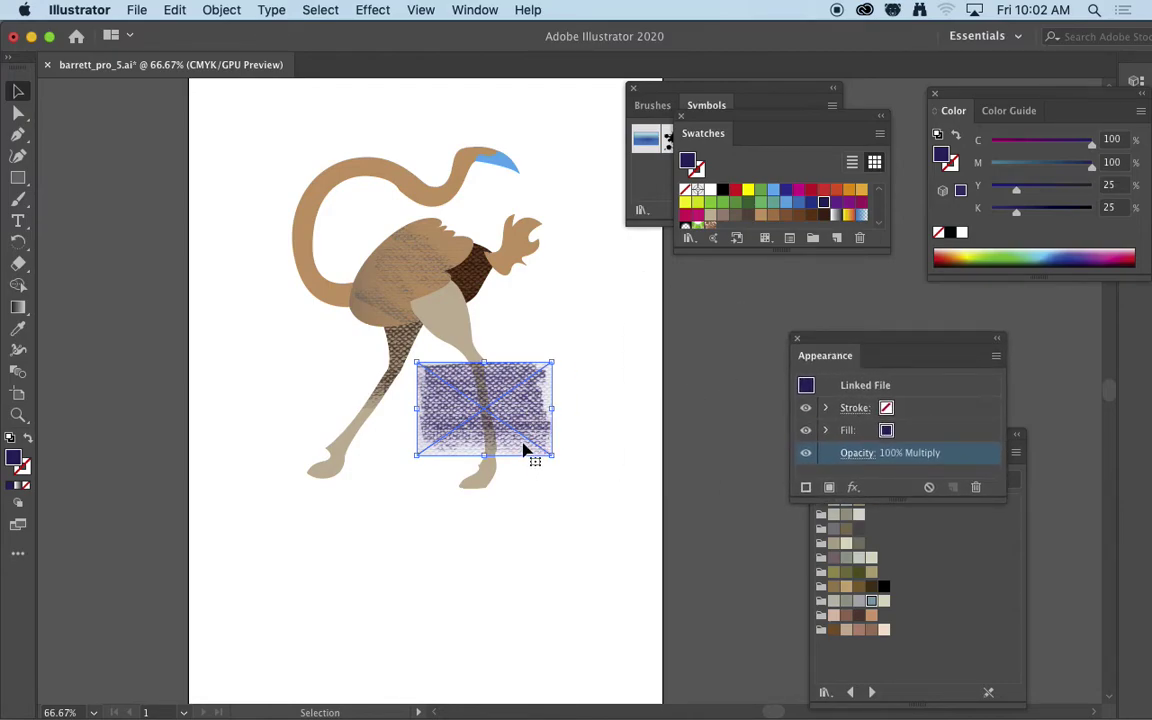
drag(528, 456, 493, 345)
drag(470, 300, 600, 340)
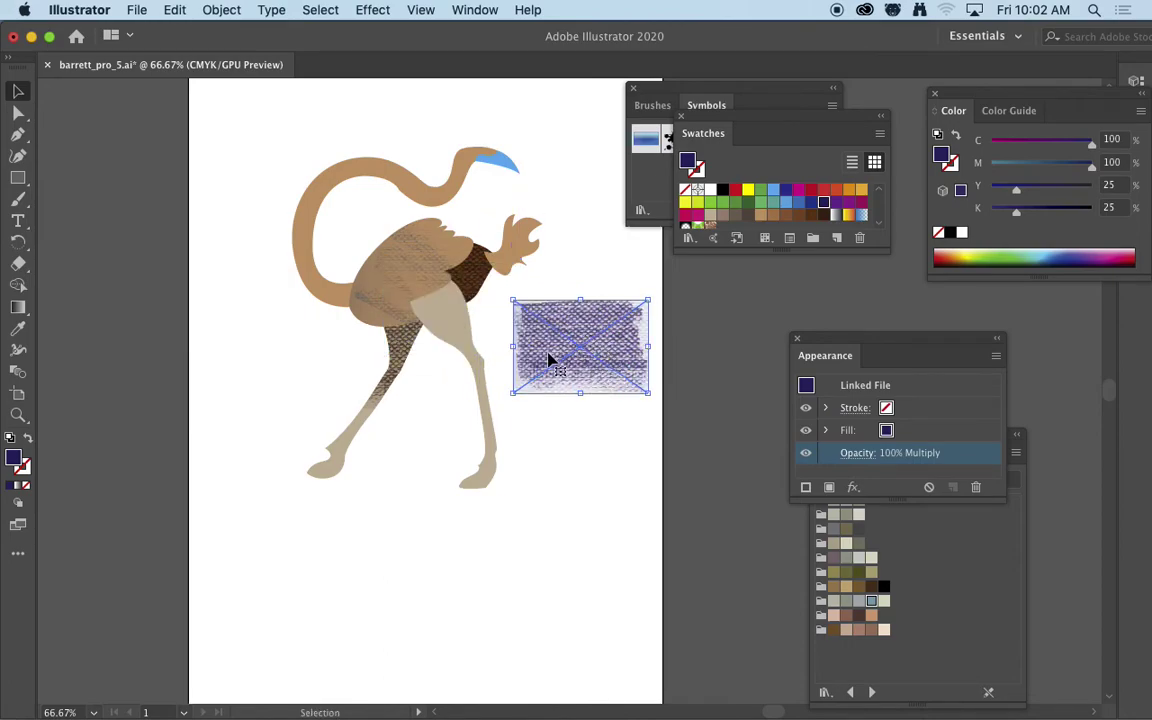
drag(613, 328, 599, 470)
click(571, 419)
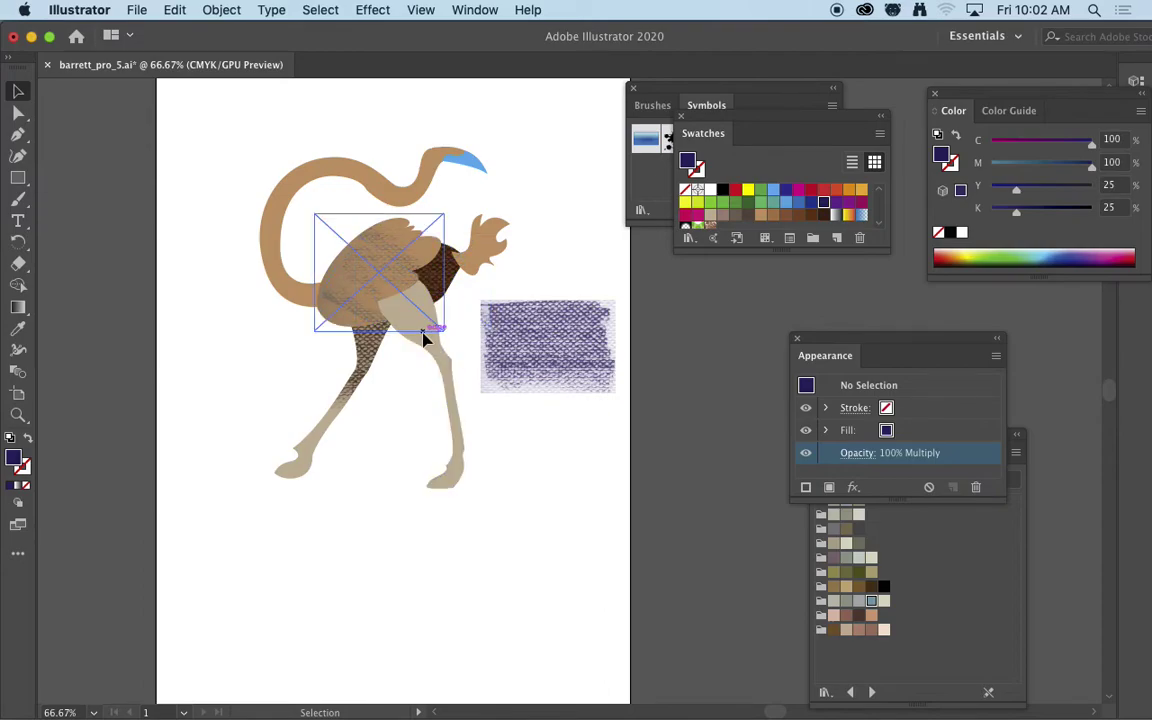
Move the blue texture onto the ostrich's thigh and rotate it about 31°.
drag(569, 375, 437, 350)
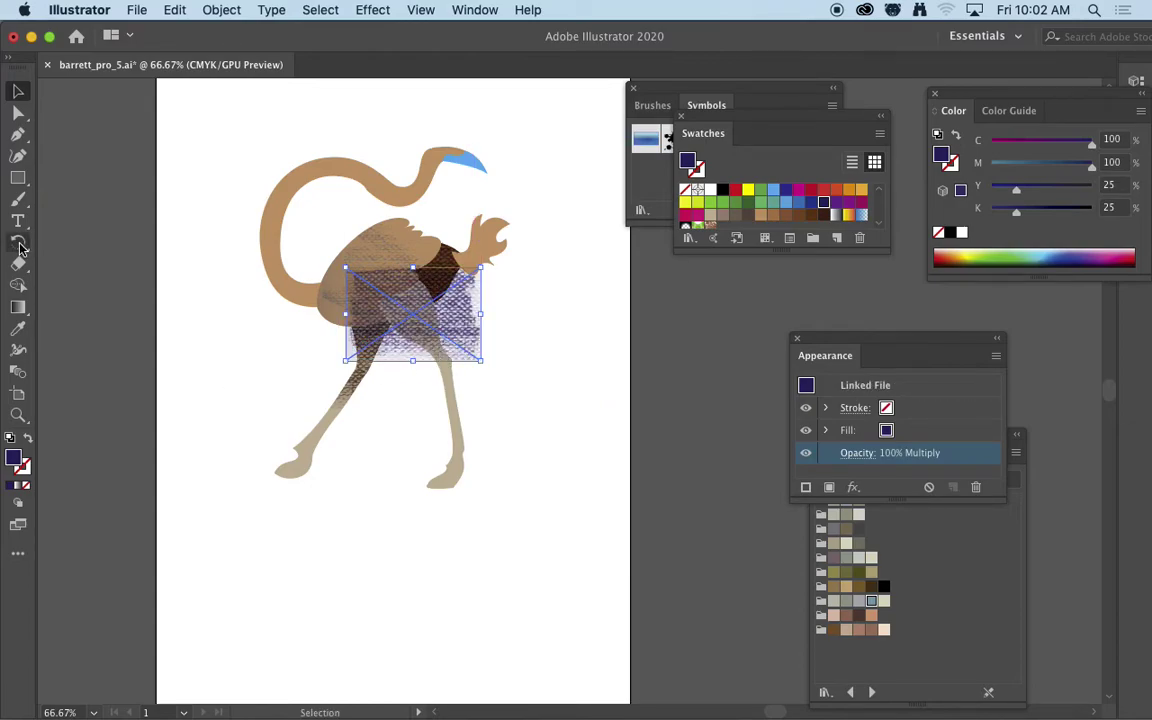
click(20, 246)
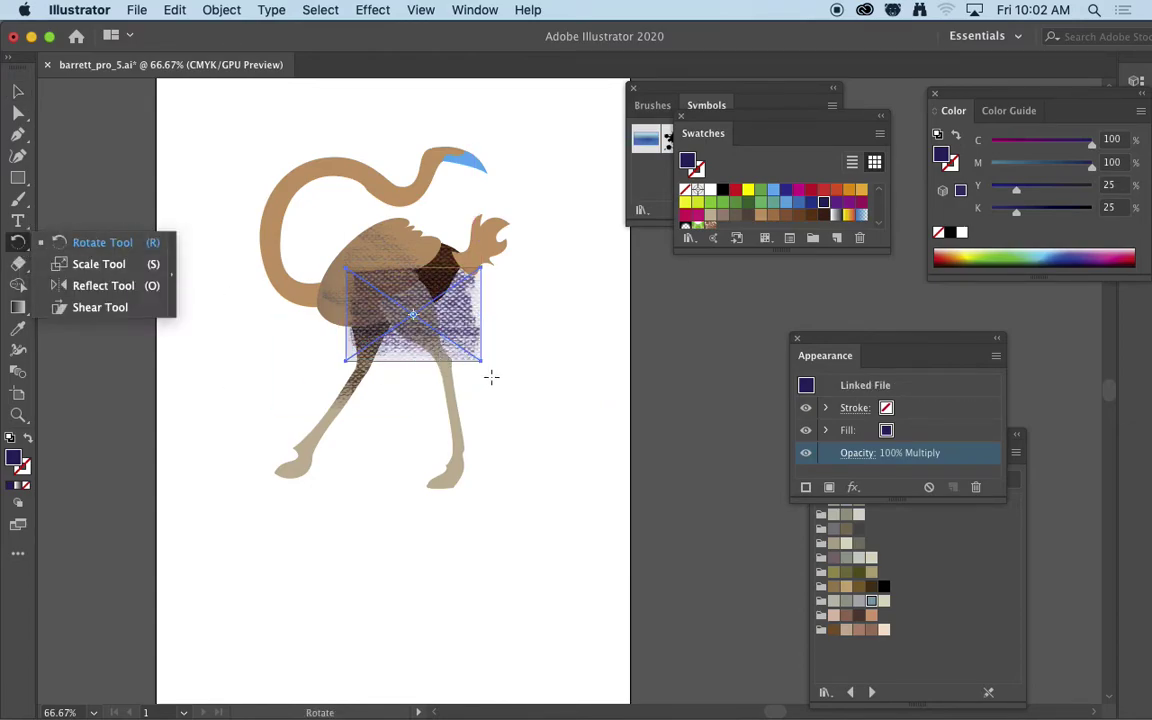
drag(491, 377, 504, 328)
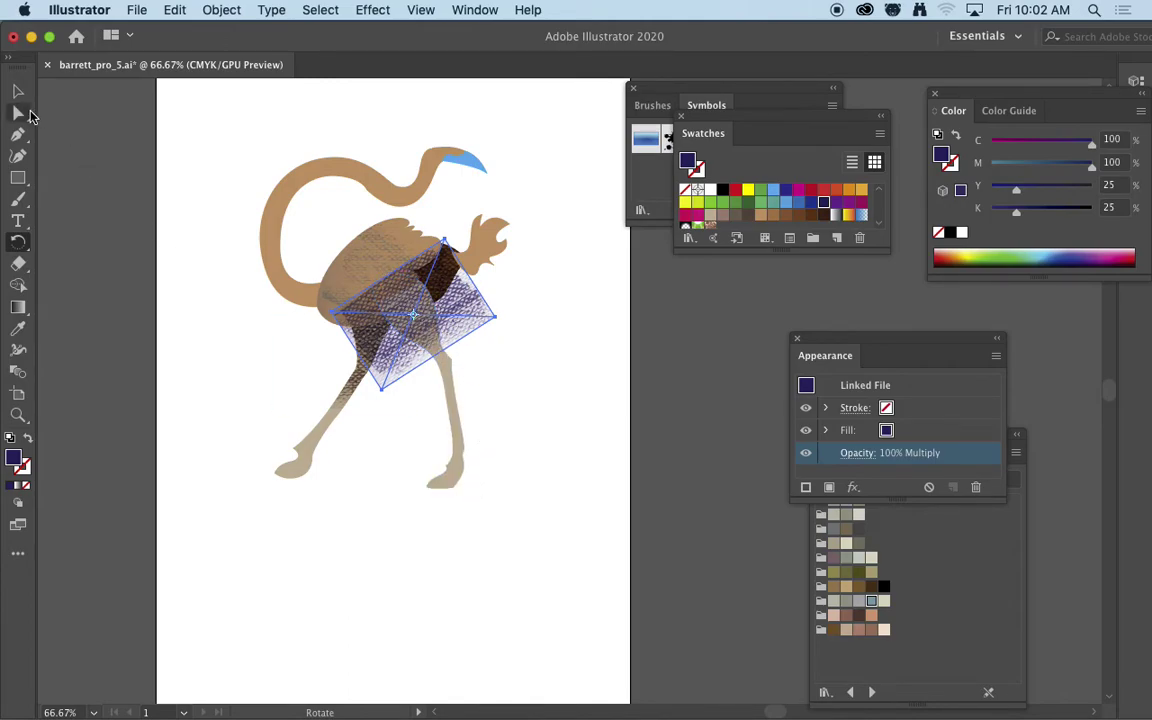
Cut the texture and select the ostrich's right leg shape with Direct Selection.
click(167, 12)
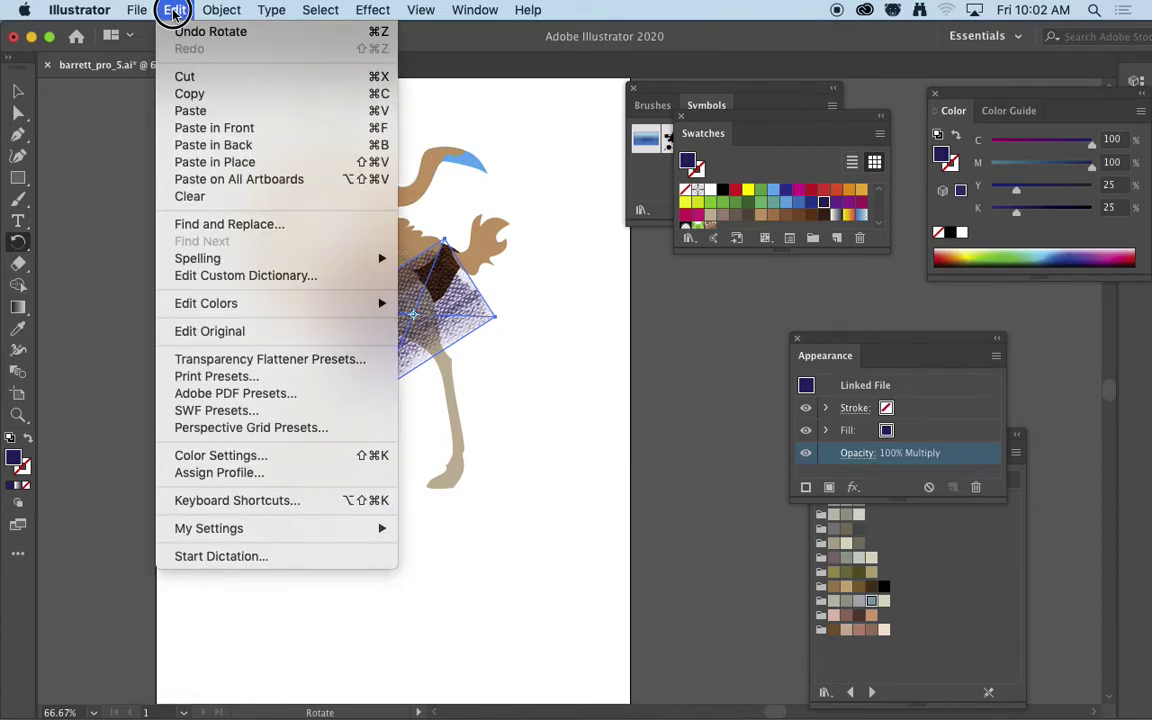
click(147, 92)
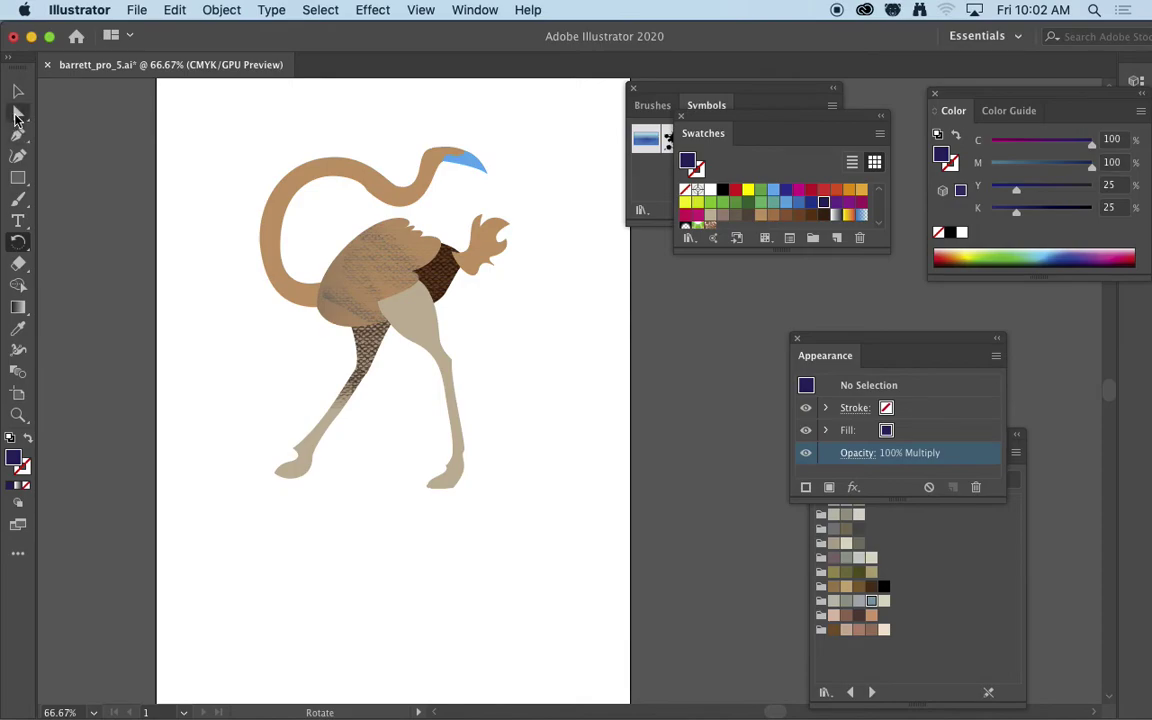
click(17, 115)
click(429, 339)
click(447, 360)
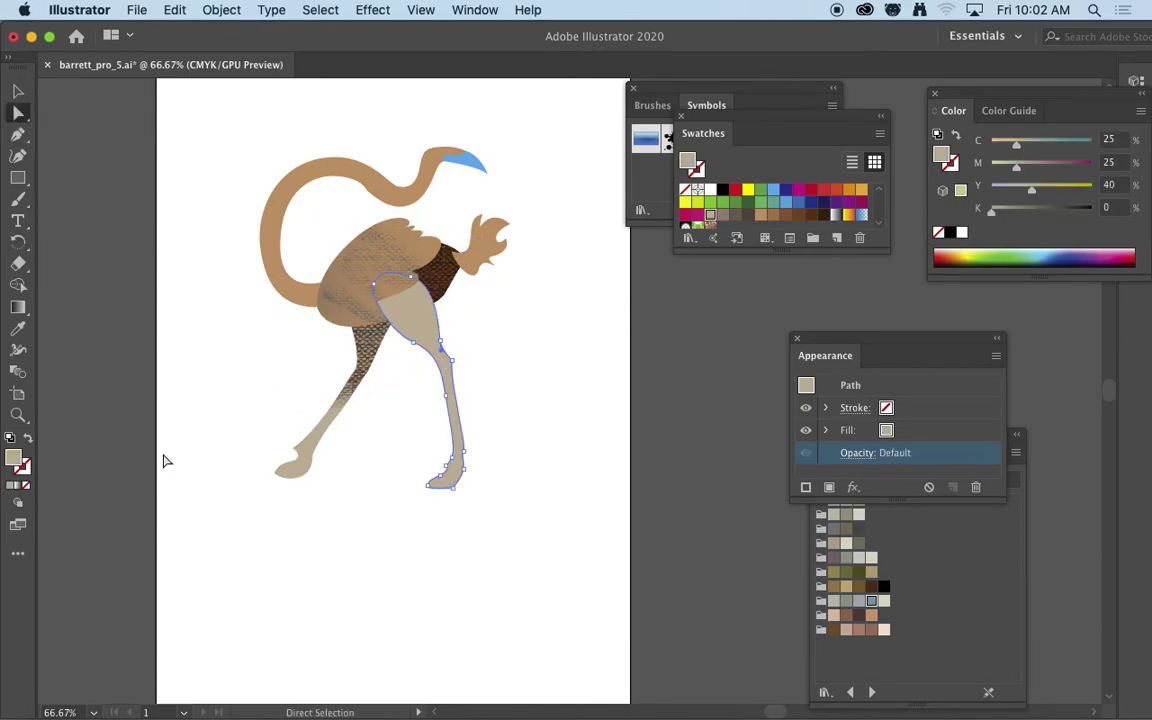
Paste the texture into the leg using Draw Inside, nudge it into place, and deselect.
click(17, 502)
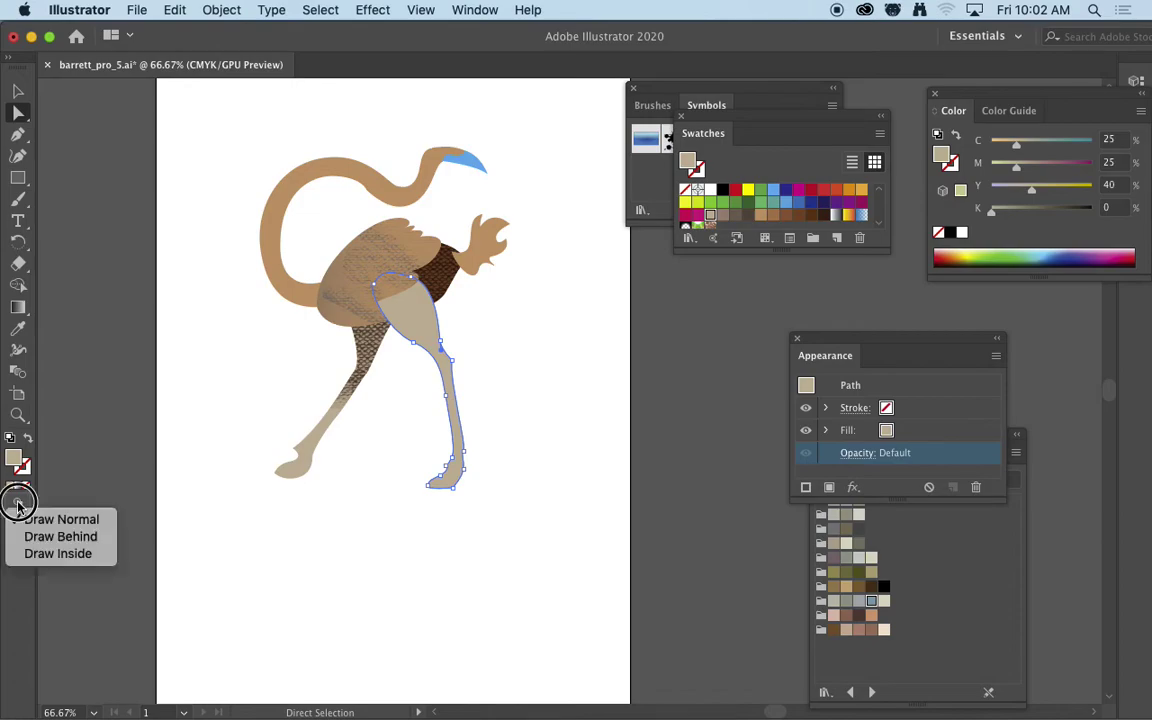
click(52, 553)
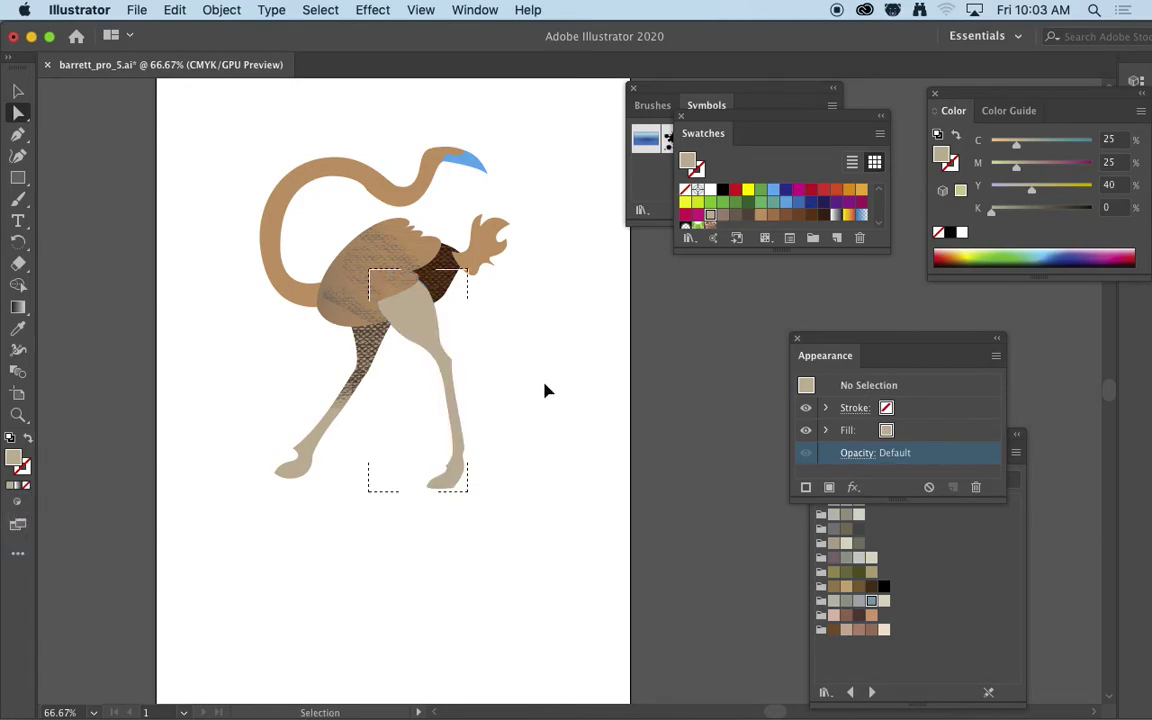
key(super+v)
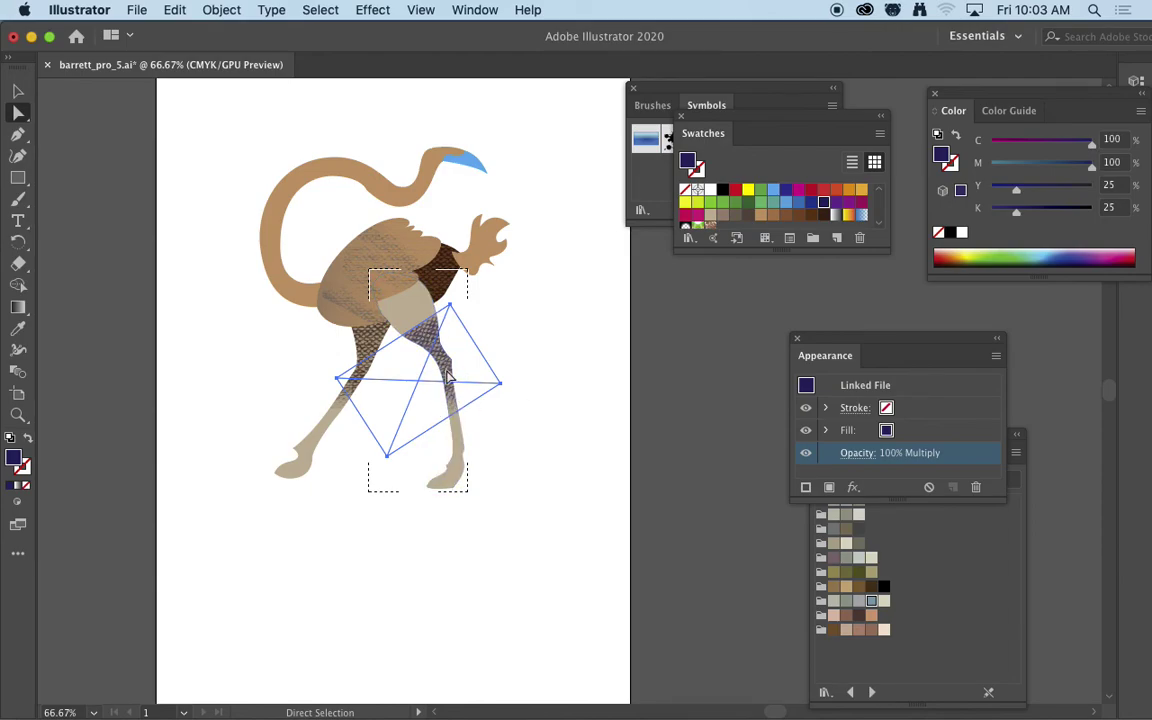
drag(449, 377, 429, 337)
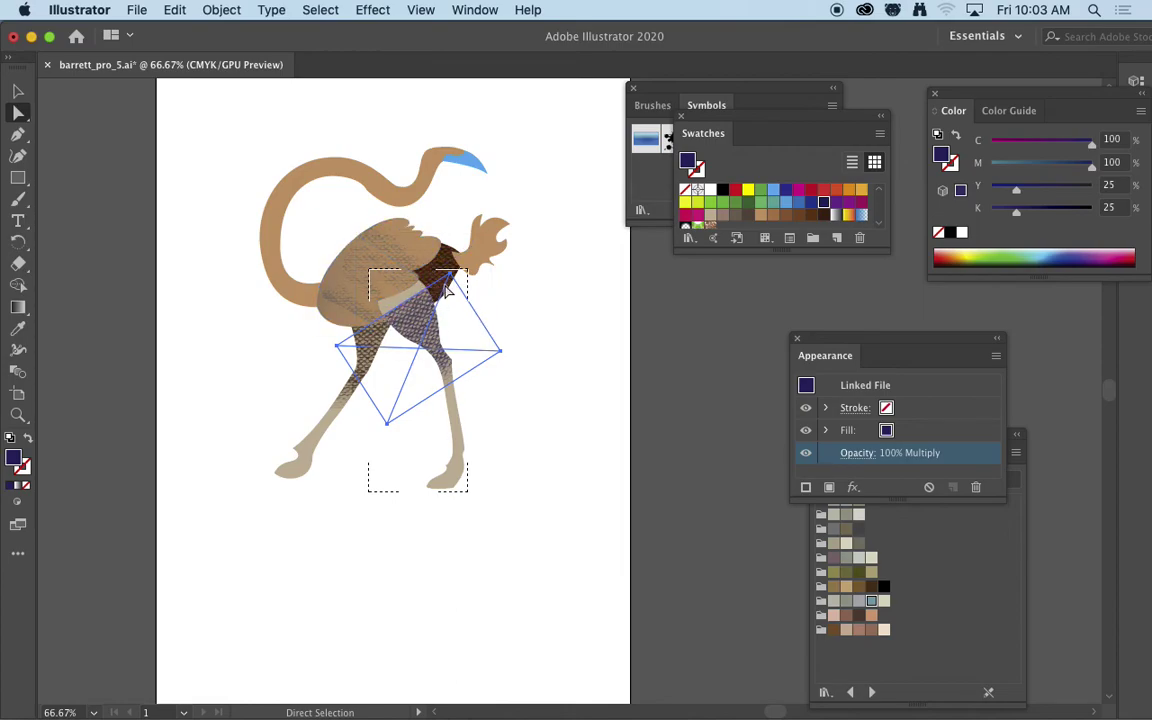
drag(410, 322, 405, 301)
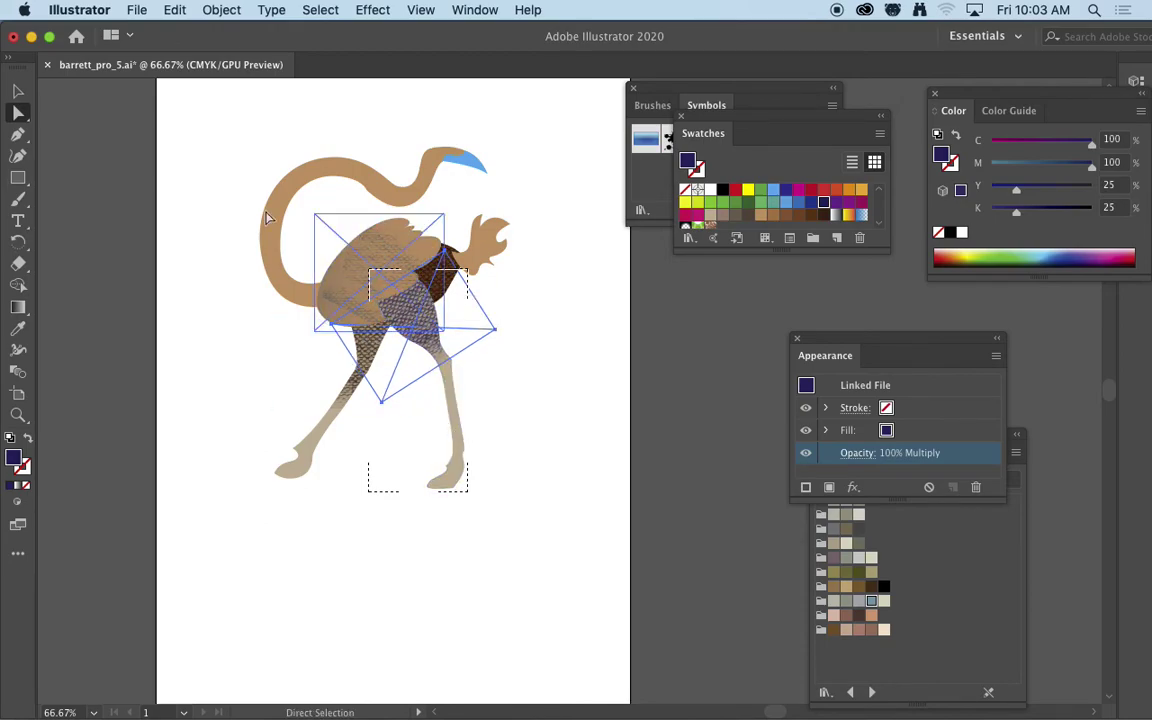
click(18, 91)
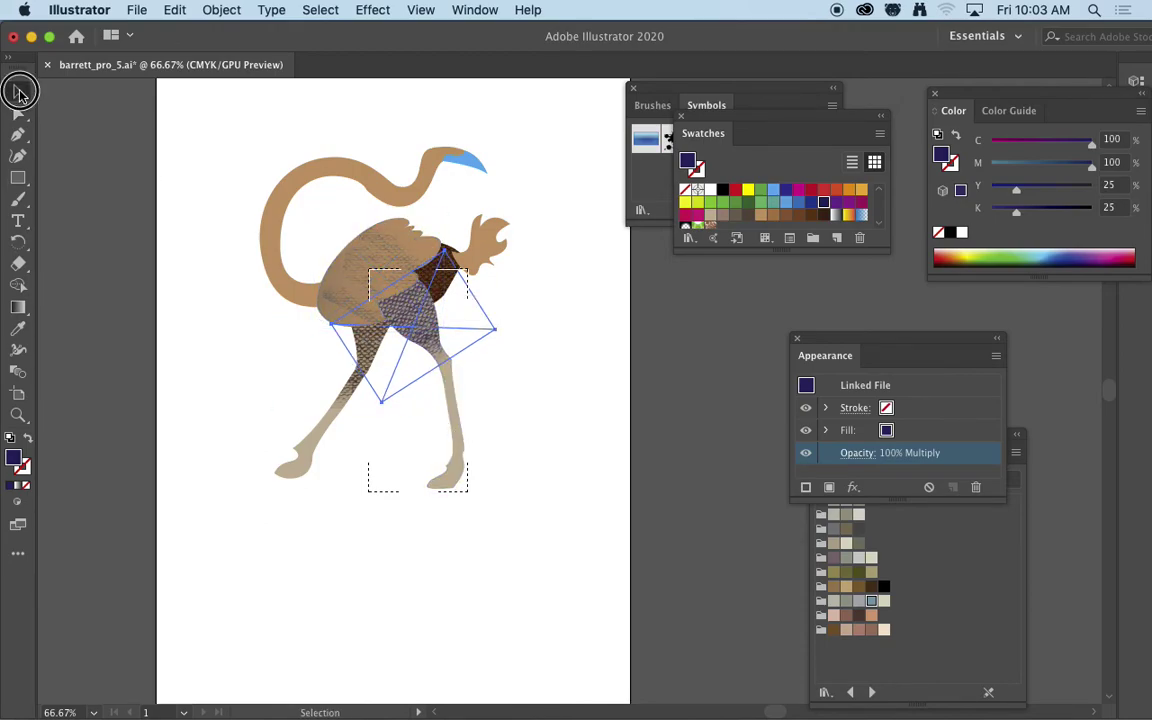
click(160, 188)
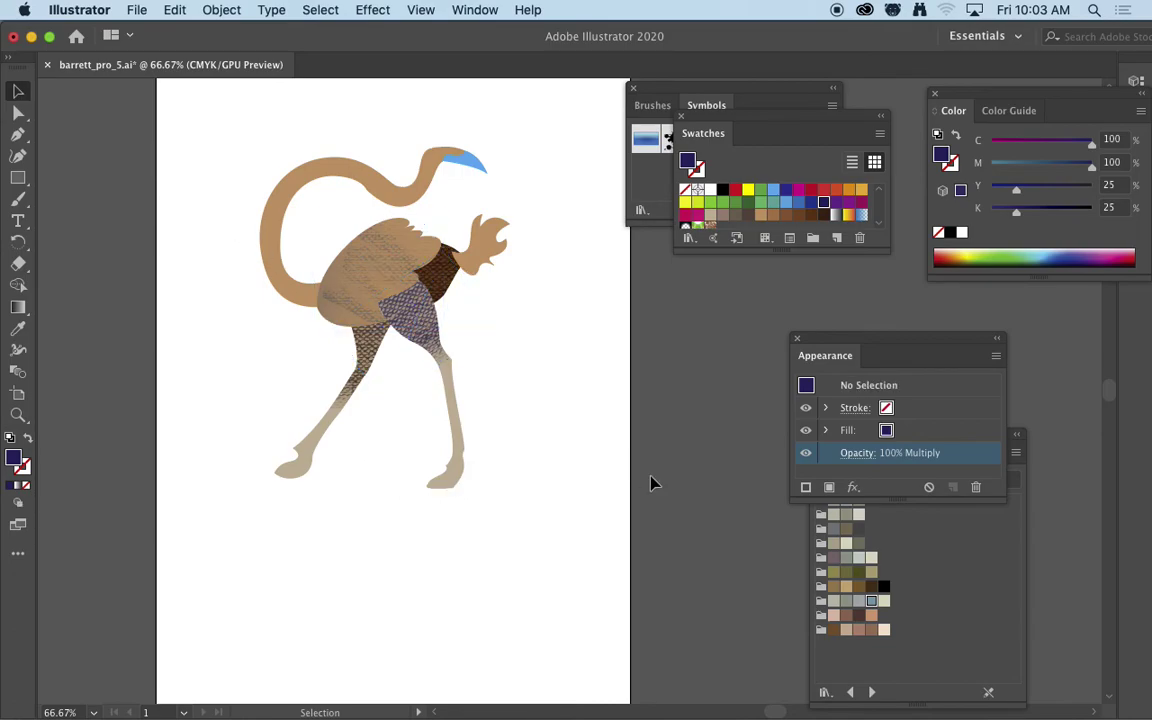